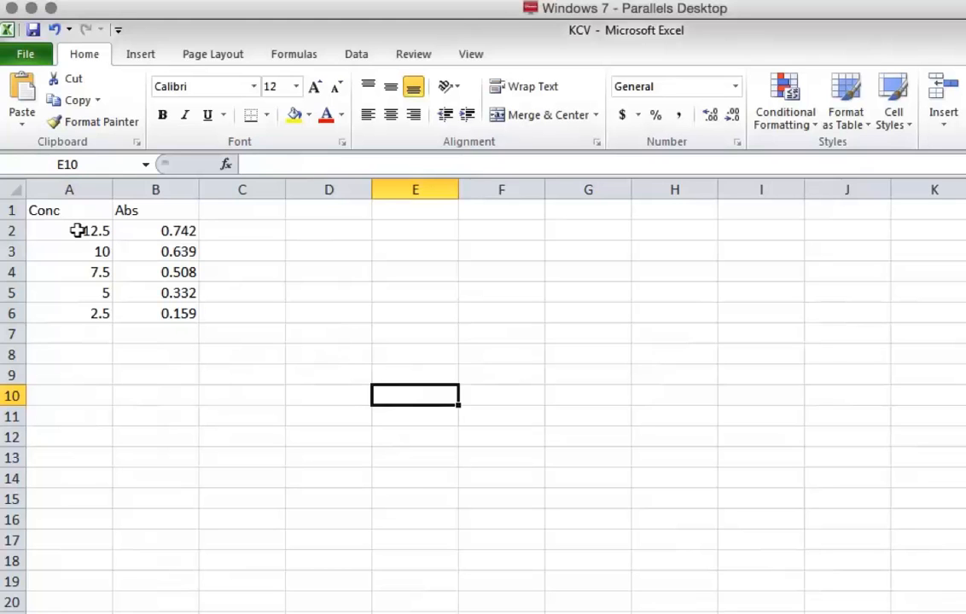
- Insert a markers-only scatter chart from the concentration and absorbance data in A2:B6
drag(77, 230, 162, 312)
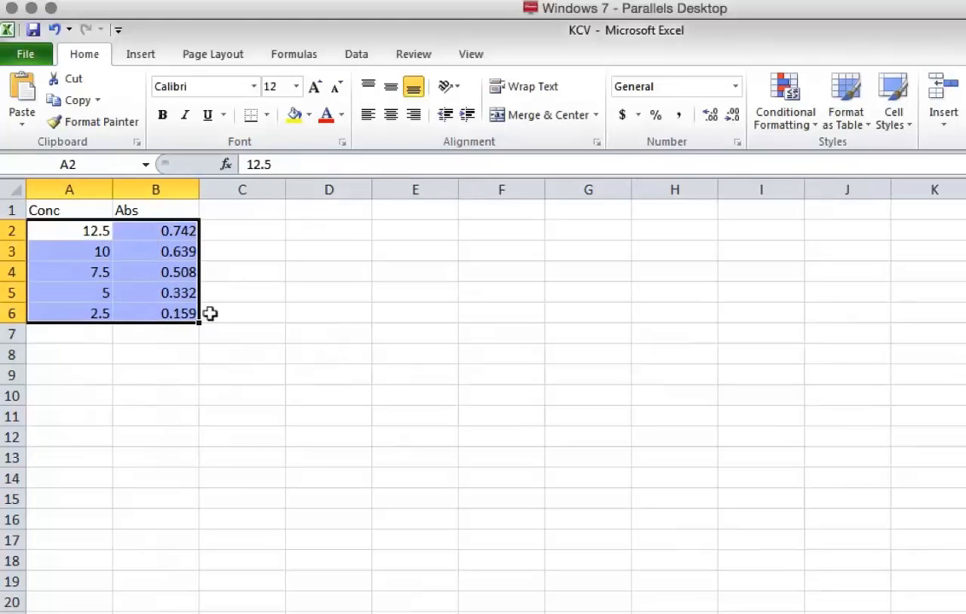
click(140, 55)
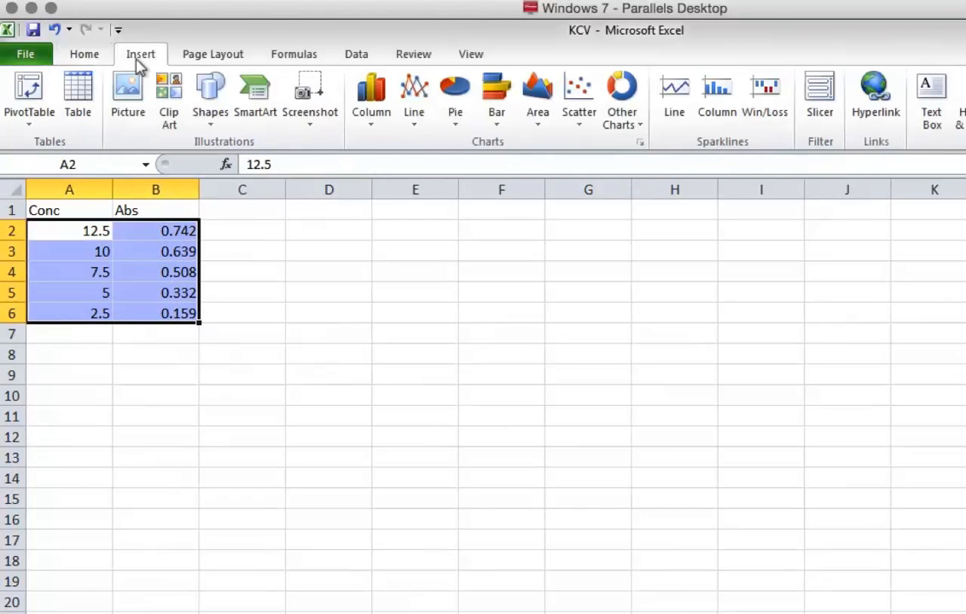
click(580, 126)
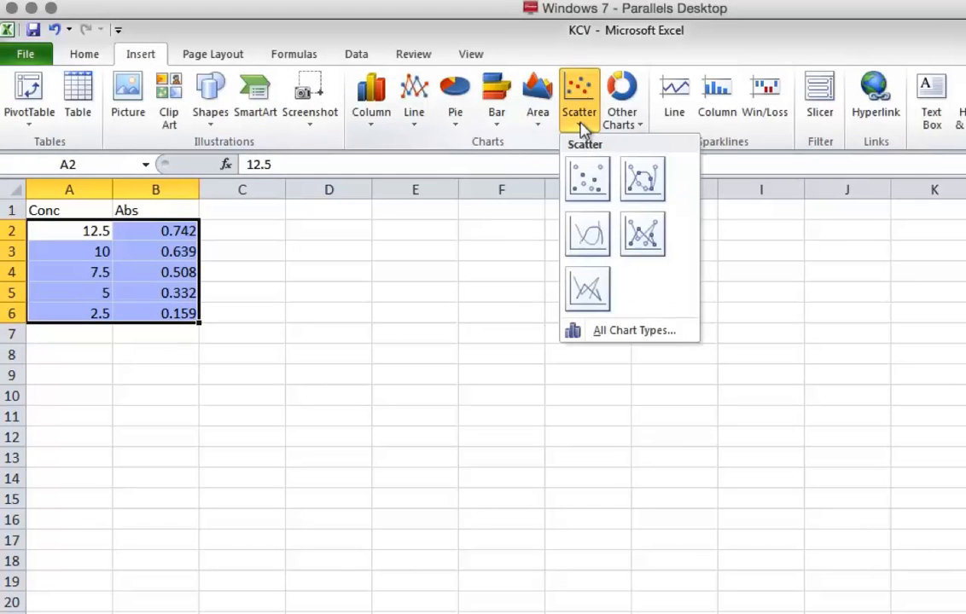
click(595, 173)
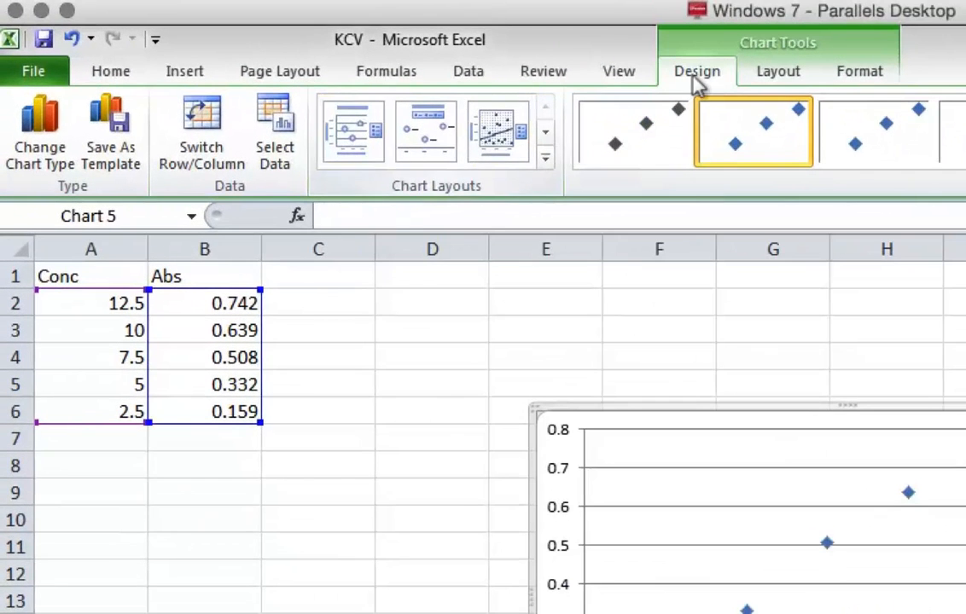
- Apply the chart layout with chart title, axis titles and legend, and title the vertical axis "Abs"
click(372, 155)
click(332, 346)
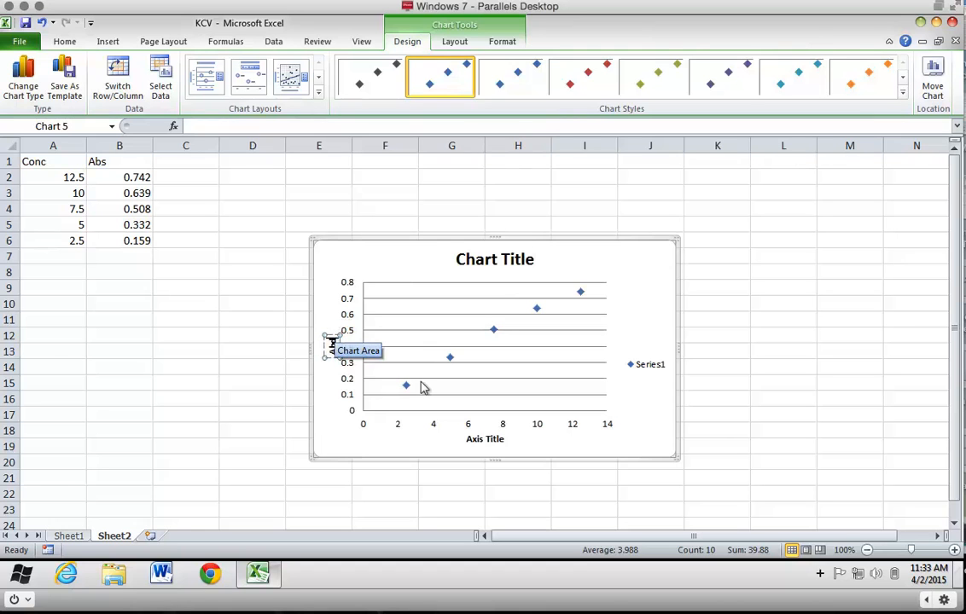
text(Abs)
key(Return)
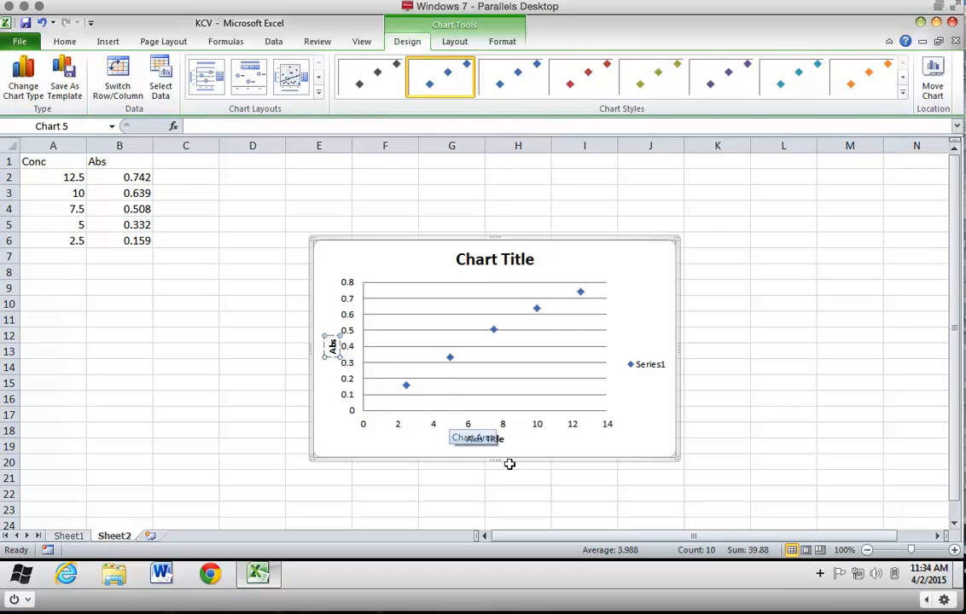
- Replace the horizontal axis title's placeholder text with "Conc (10^-6M)"
click(493, 439)
click(501, 438)
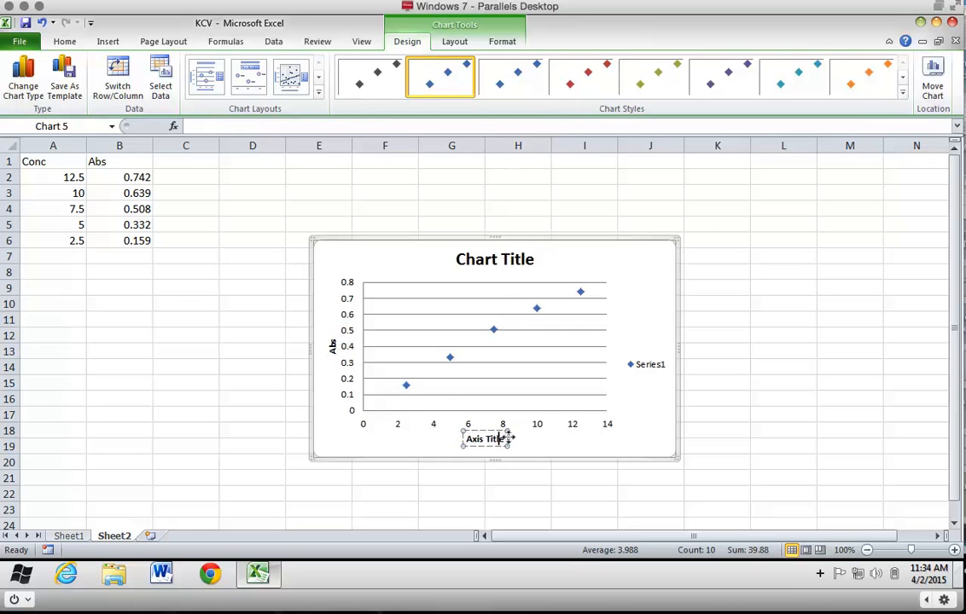
key(BackSpace)
key(BackSpace)
key(BackSpace)
key(BackSpace)
key(BackSpace)
key(BackSpace)
key(BackSpace)
key(BackSpace)
key(BackSpace)
key(BackSpace)
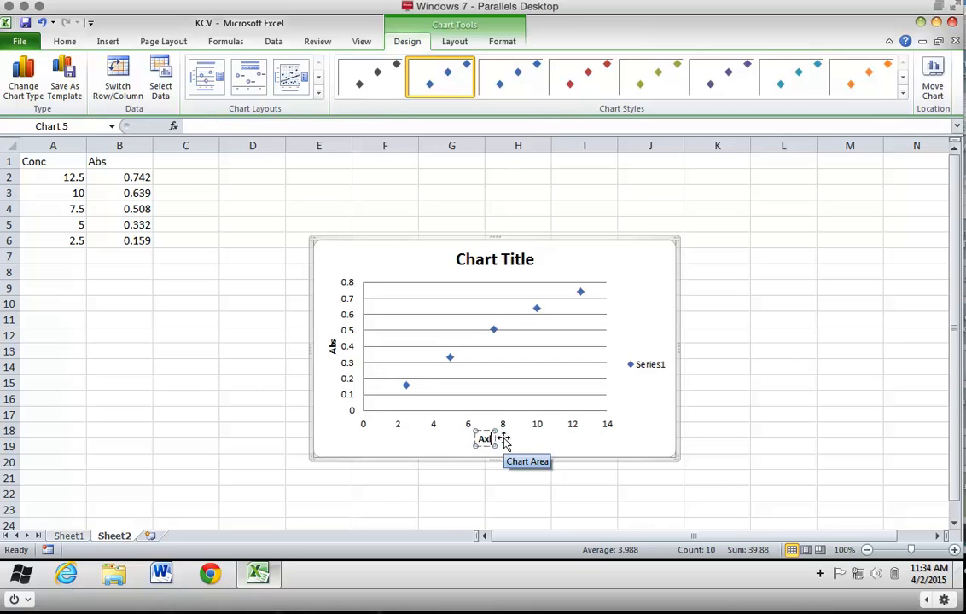
text(Conc (10)
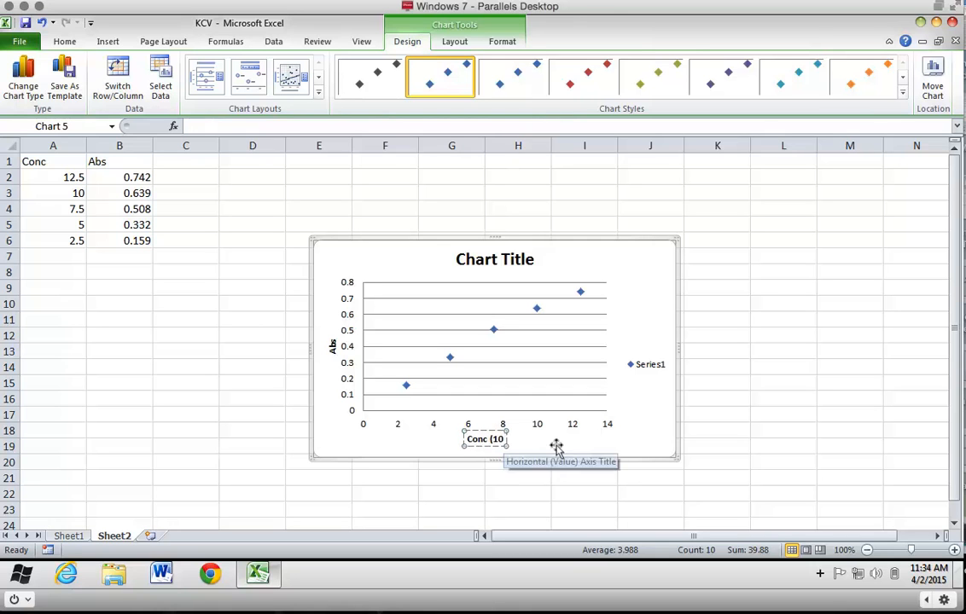
text(^-6M)
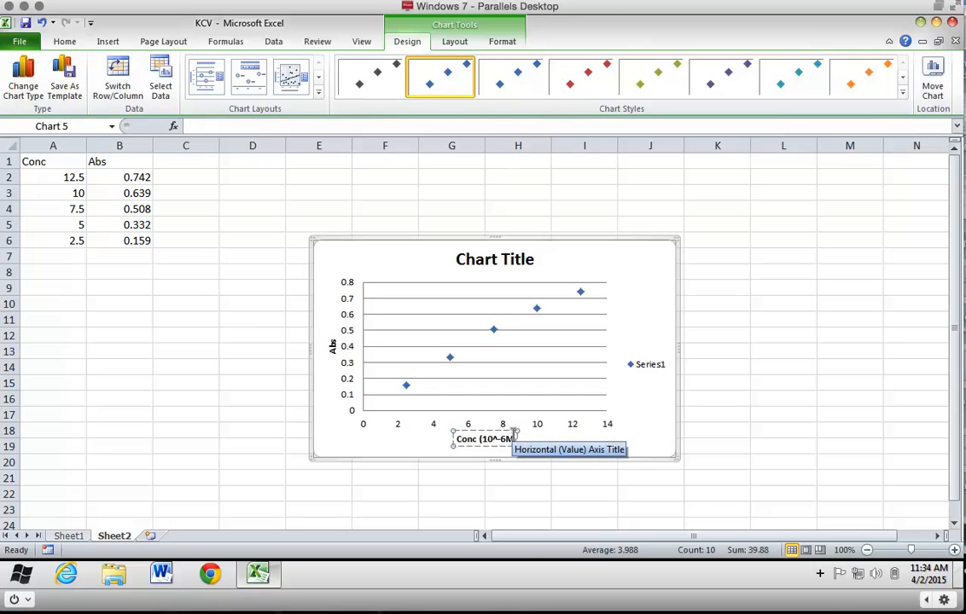
text())
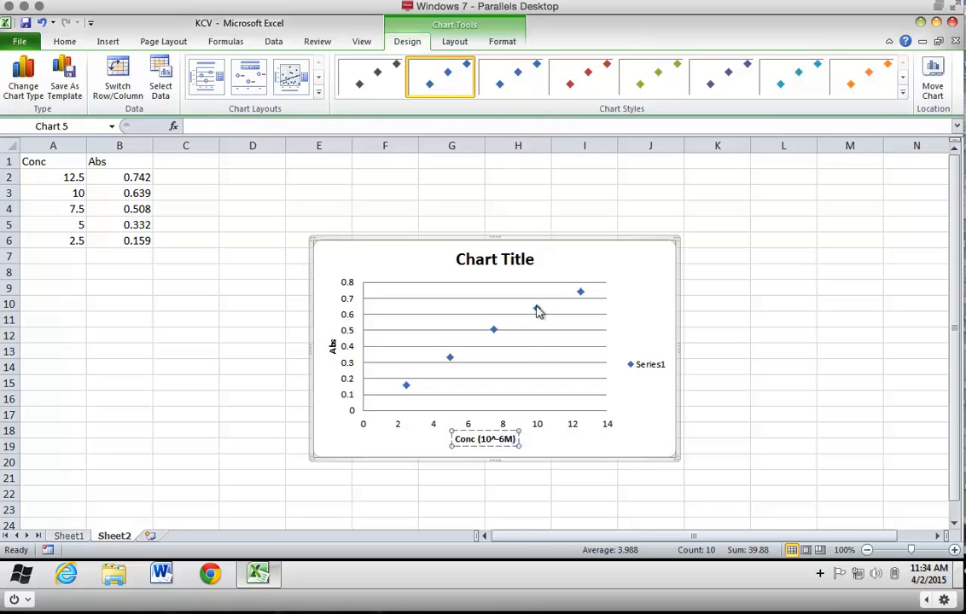
click(537, 309)
- Replace the chart title's placeholder text with "Abs vs conc"
click(503, 260)
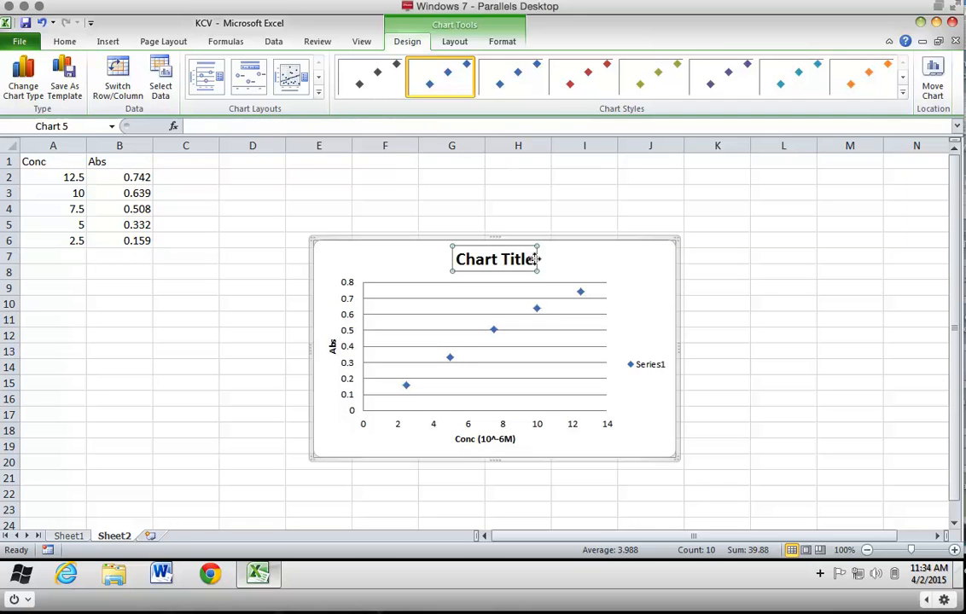
key(BackSpace)
key(BackSpace)
key(BackSpace)
key(BackSpace)
key(BackSpace)
key(BackSpace)
key(BackSpace)
key(BackSpace)
key(BackSpace)
key(BackSpace)
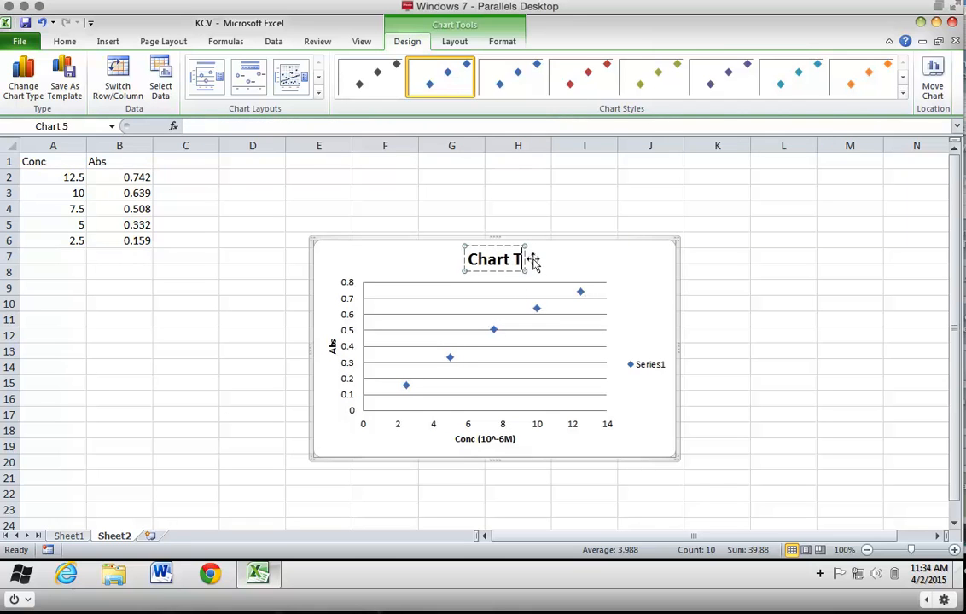
key(BackSpace)
text(Abs vs conc)
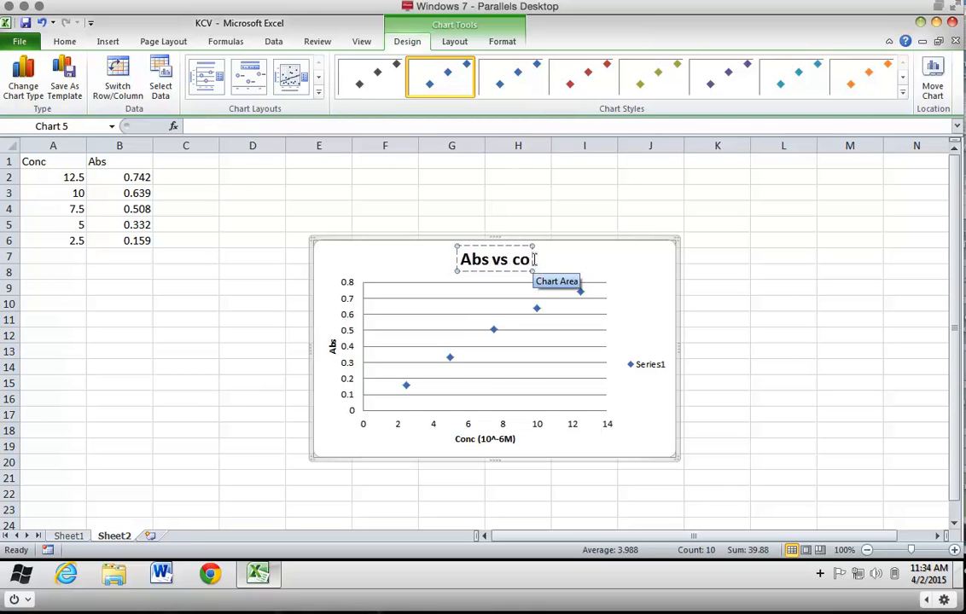
- Add a linear trendline to the data series with the intercept set to 0.0 and its equation displayed on the chart
click(536, 309)
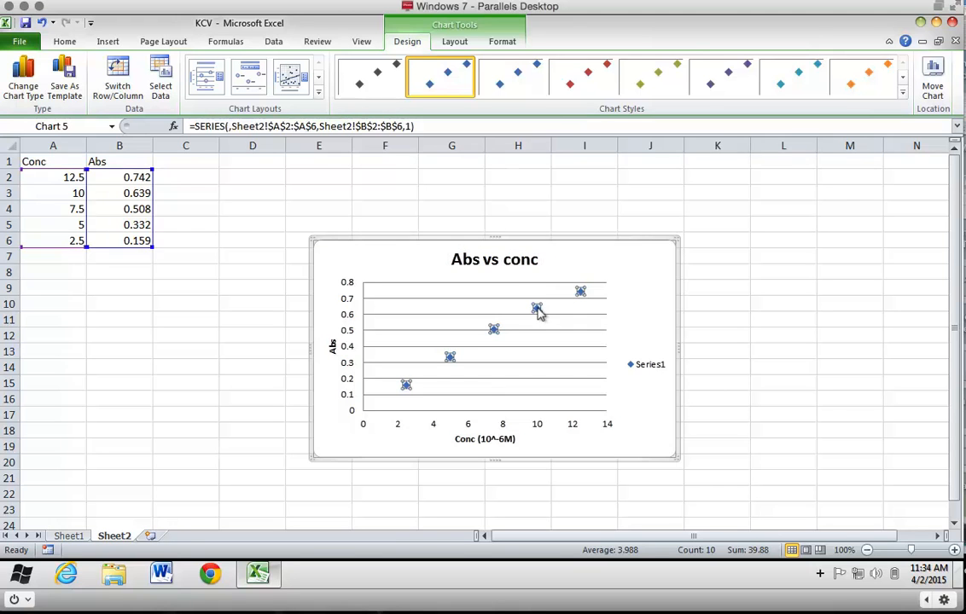
right_click(538, 312)
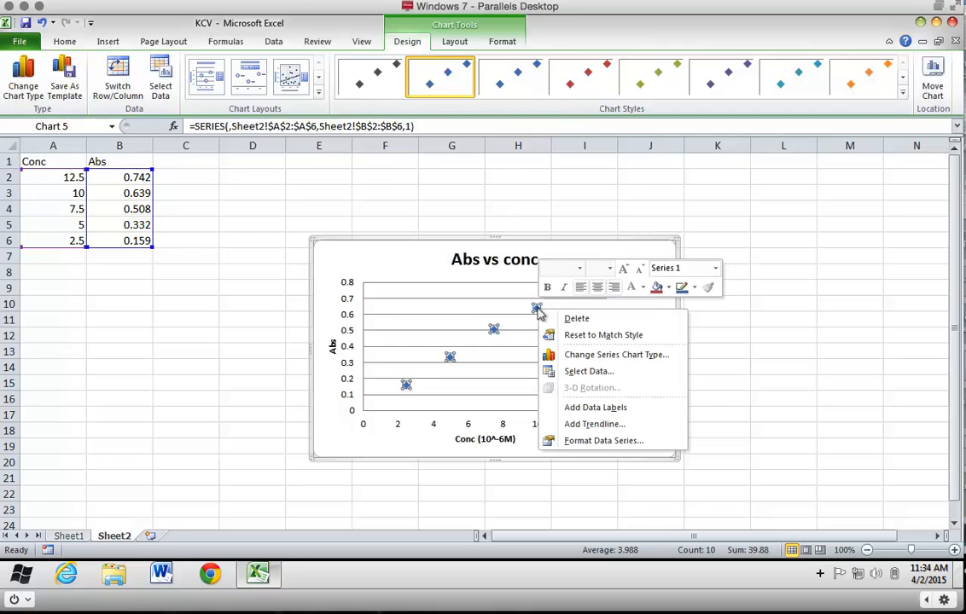
click(566, 425)
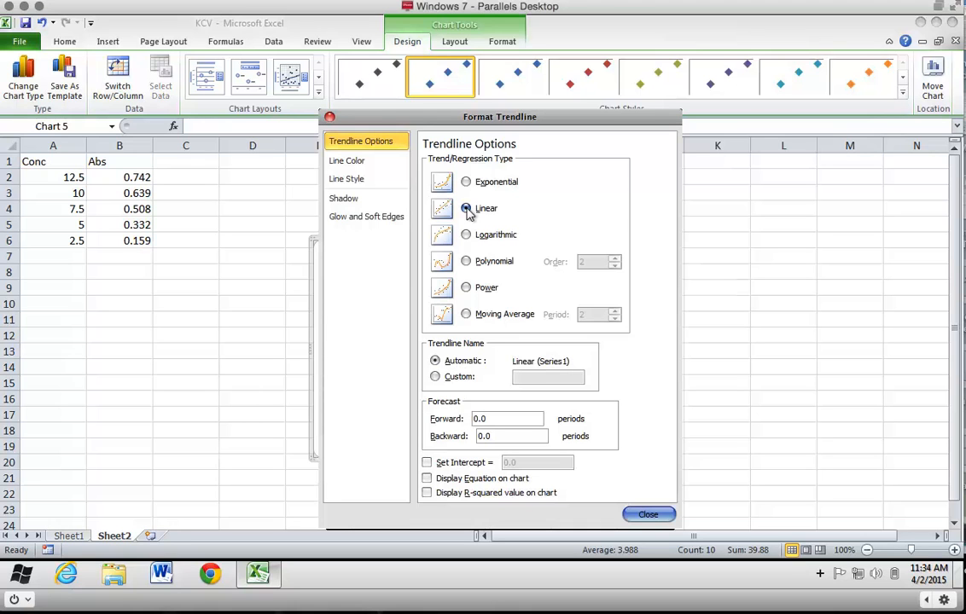
click(427, 462)
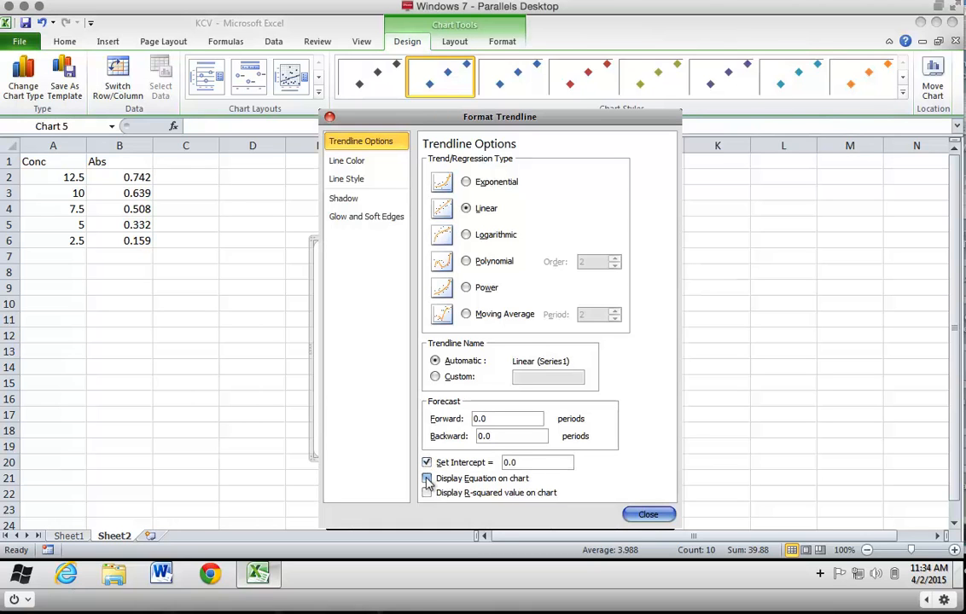
click(426, 479)
click(654, 514)
- Move the trendline equation label off the plot area into the blank space above the legend
click(502, 300)
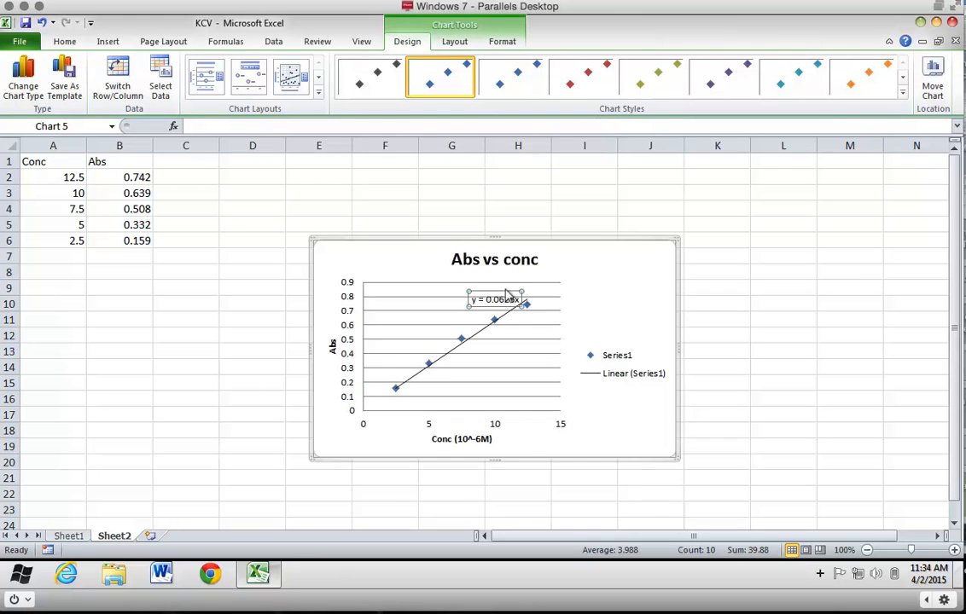
drag(519, 290, 609, 286)
drag(489, 291, 596, 290)
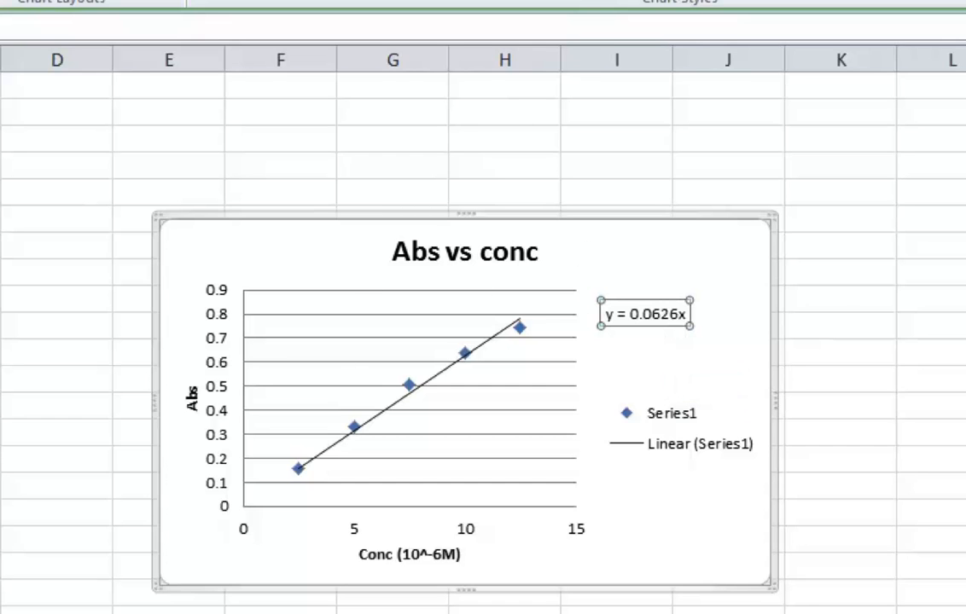
- On Sheet1, copy the molar absorptivity constant in A3 and paste it into A4:A35
click(69, 537)
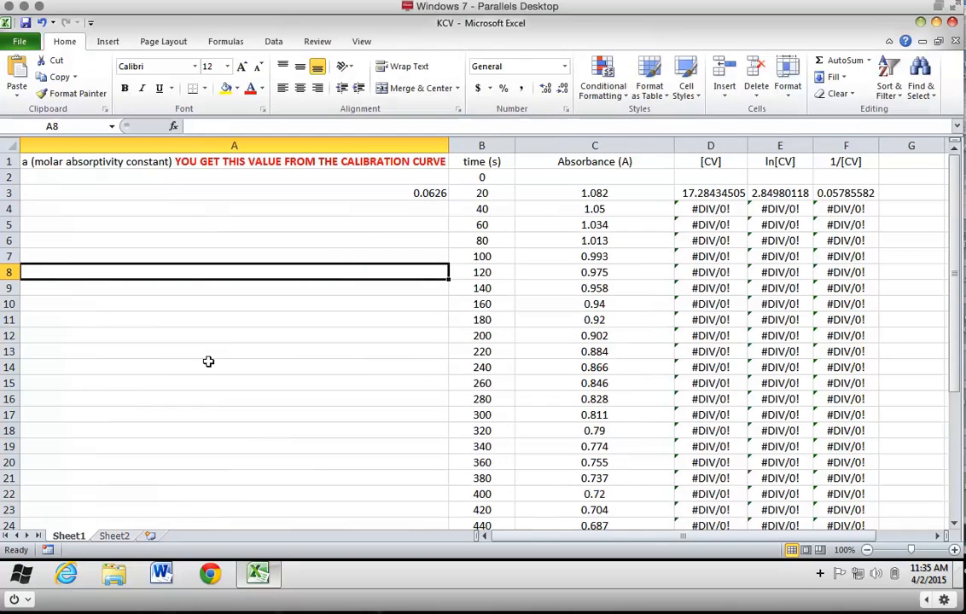
click(435, 191)
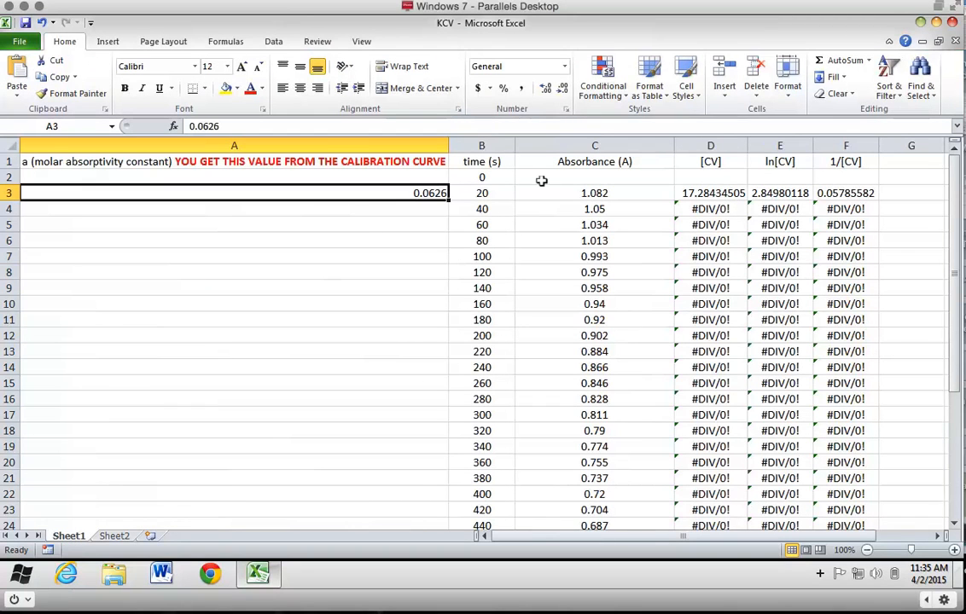
right_click(431, 194)
click(461, 220)
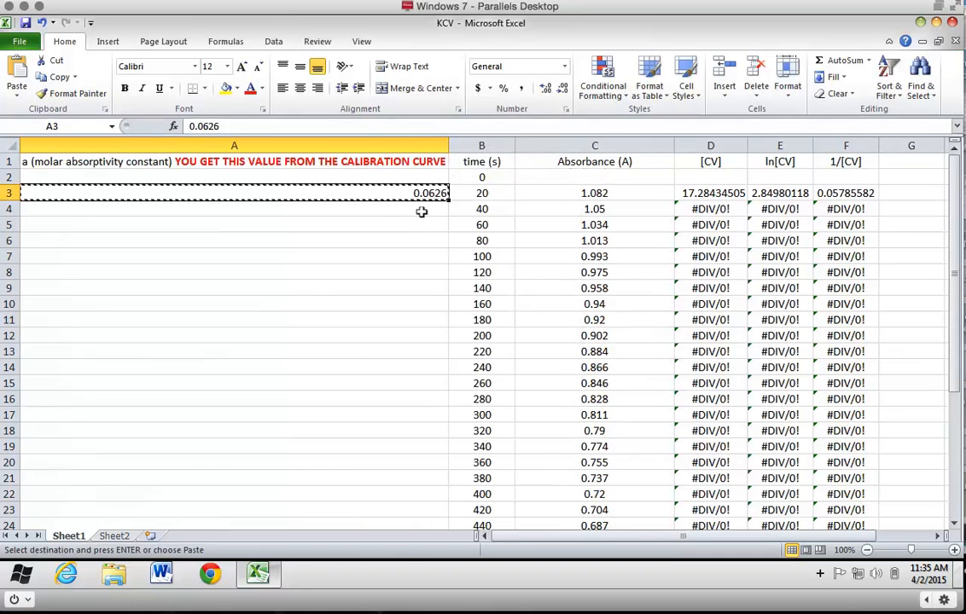
drag(422, 209, 430, 495)
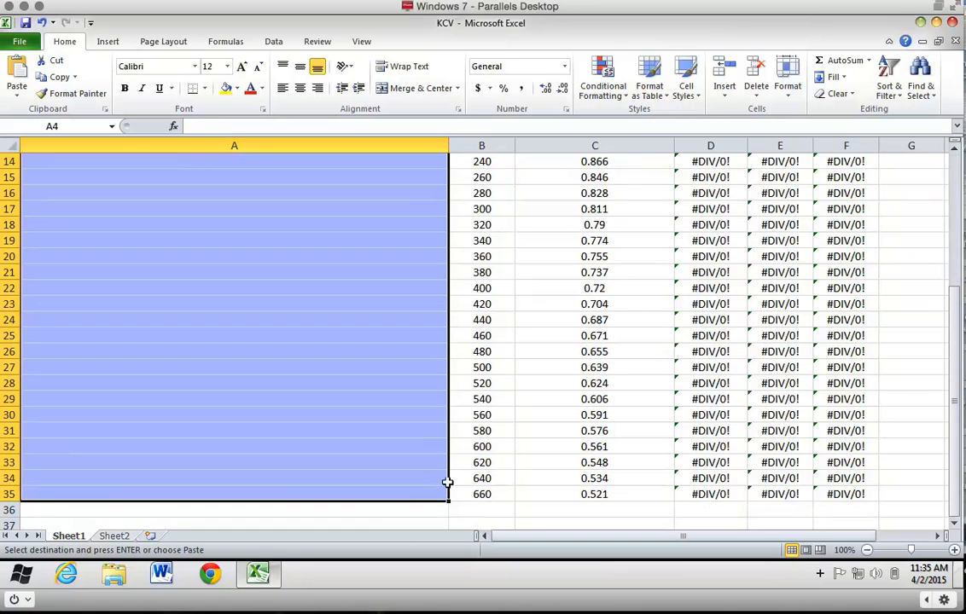
right_click(406, 440)
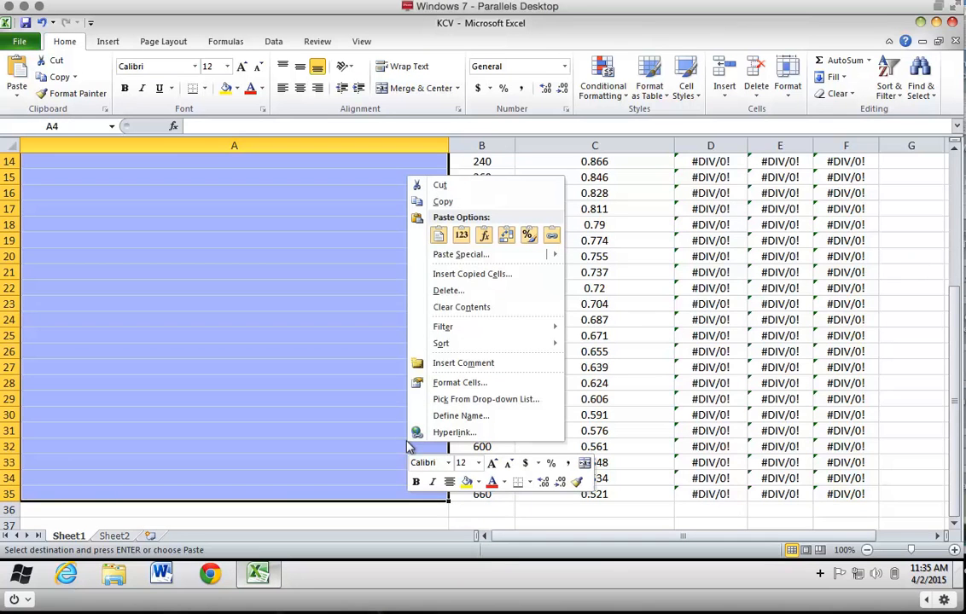
click(440, 235)
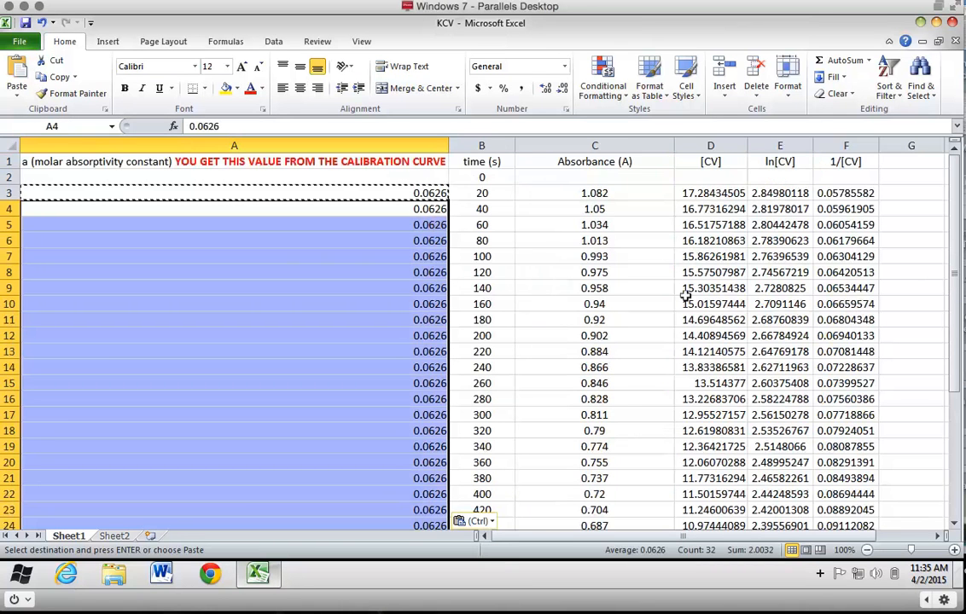
- Examine the [CV], ln[CV] and 1/[CV] column headings as quantities to plot against time (s)
click(718, 162)
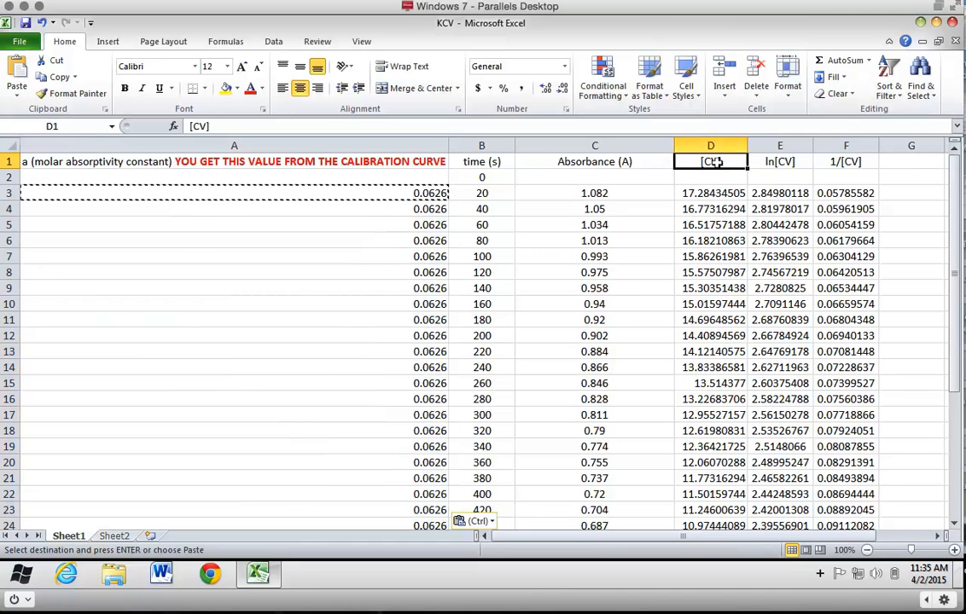
drag(742, 162, 834, 168)
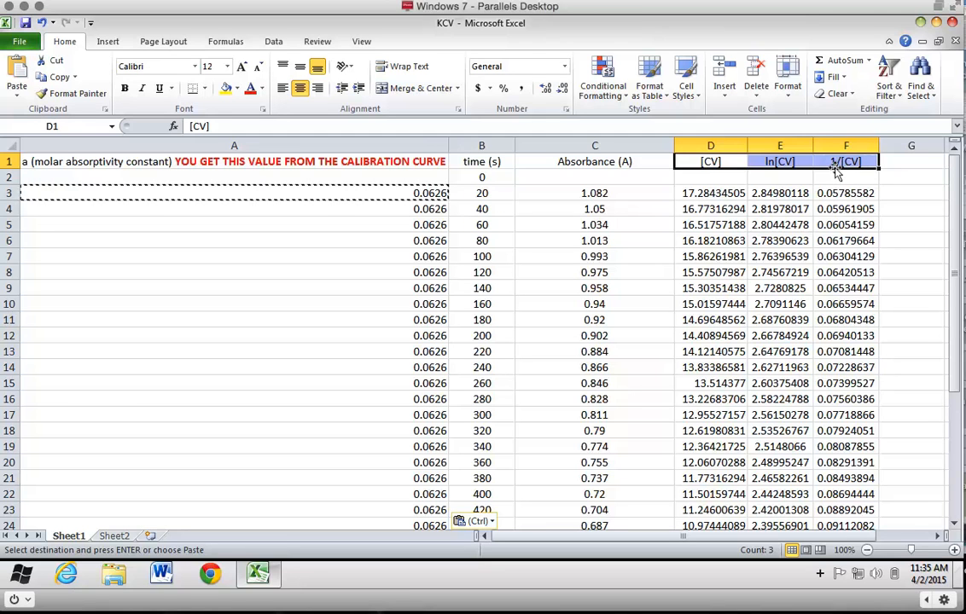
click(599, 181)
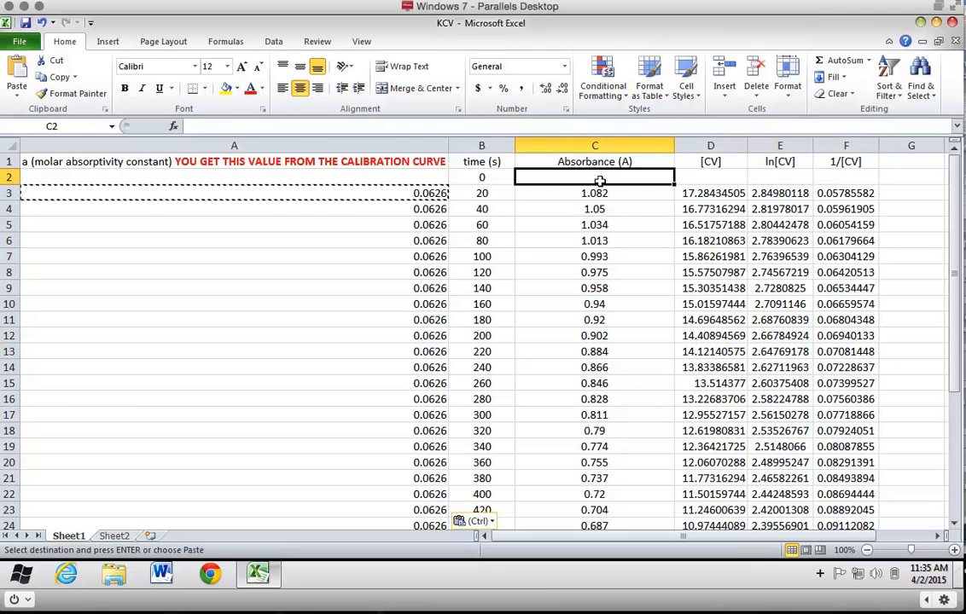
click(705, 163)
click(472, 160)
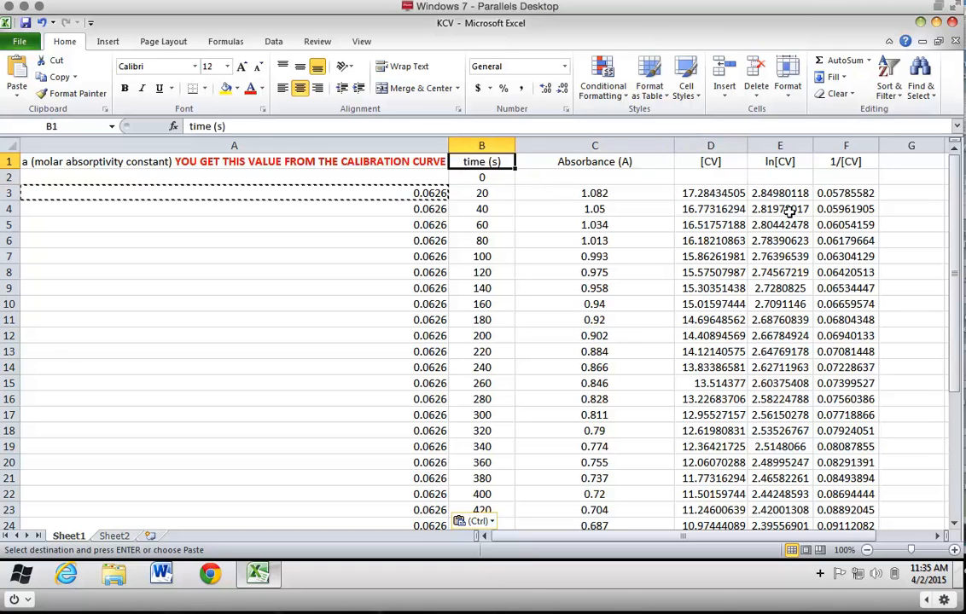
click(792, 160)
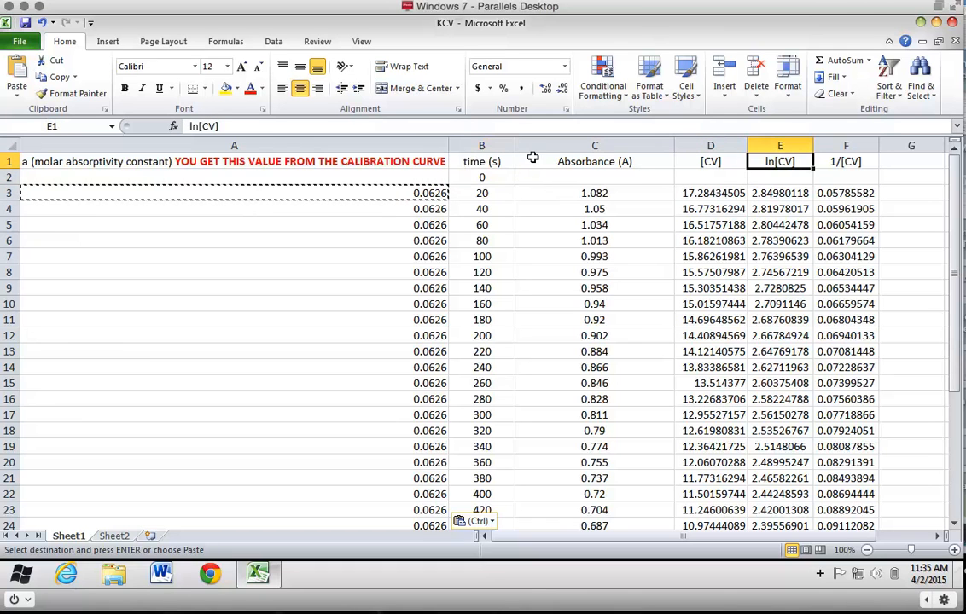
click(482, 162)
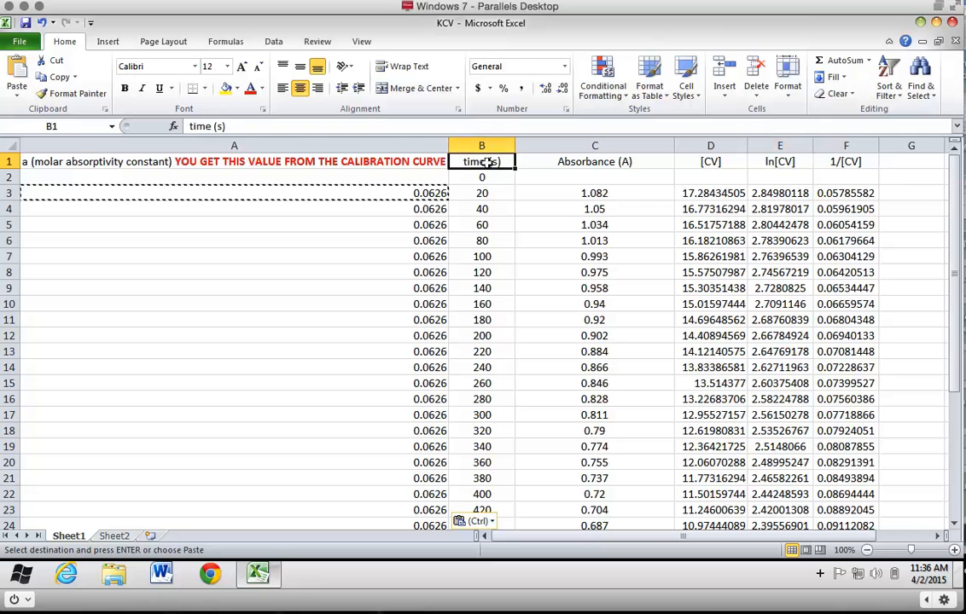
click(849, 164)
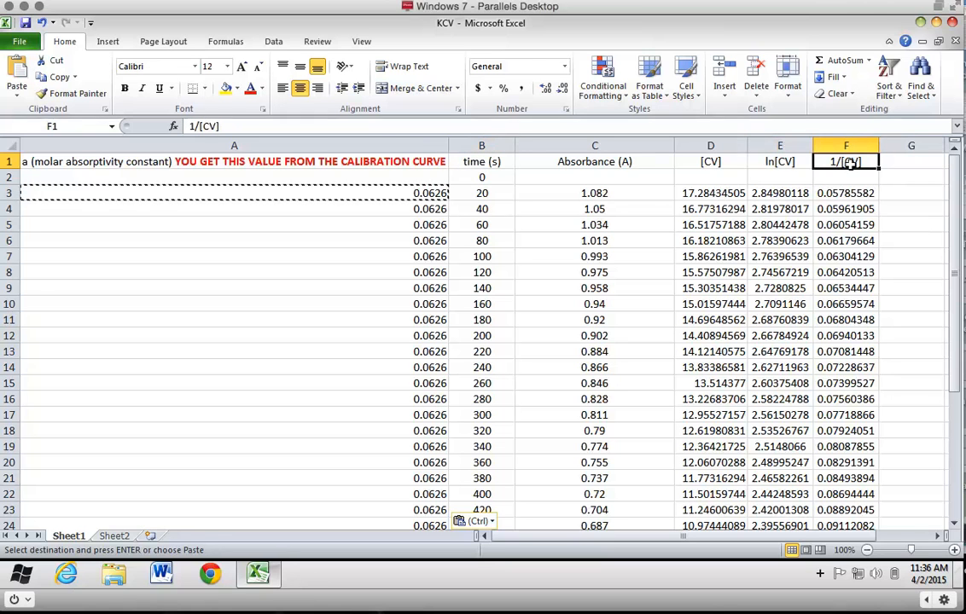
click(482, 162)
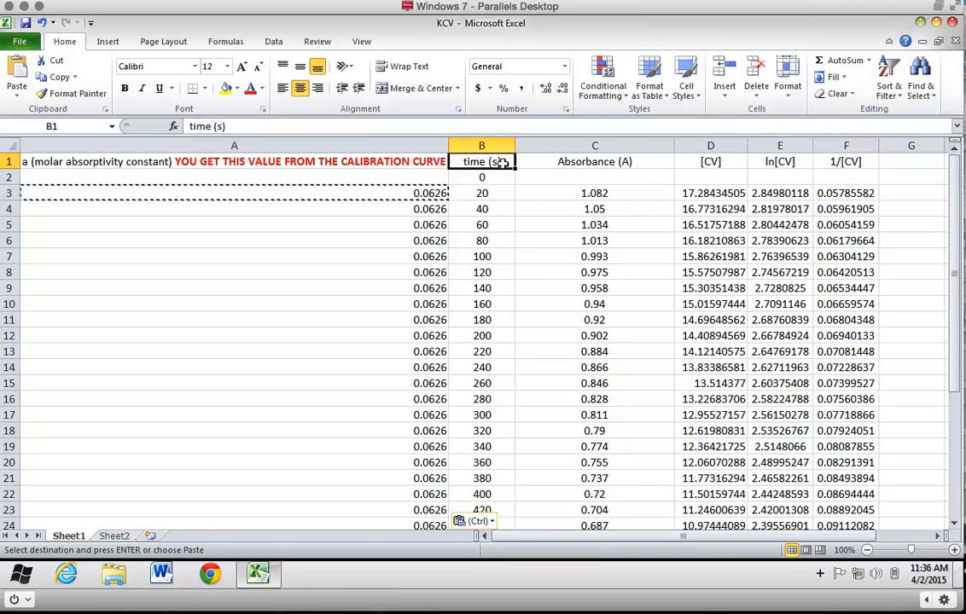
- Insert a scatter chart with only markers plotting the [CV] column against the time (s) column
click(490, 145)
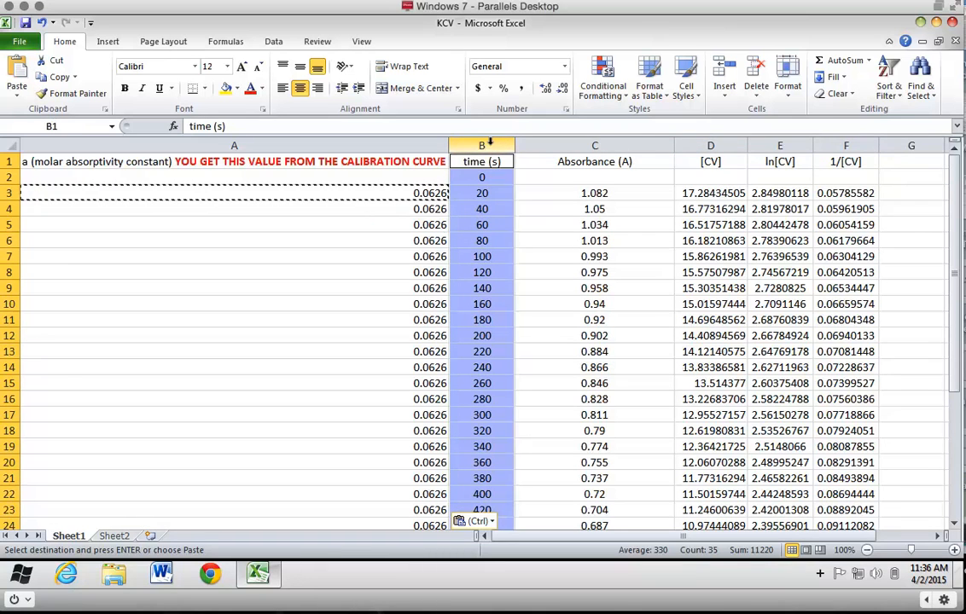
ctrl+click(703, 145)
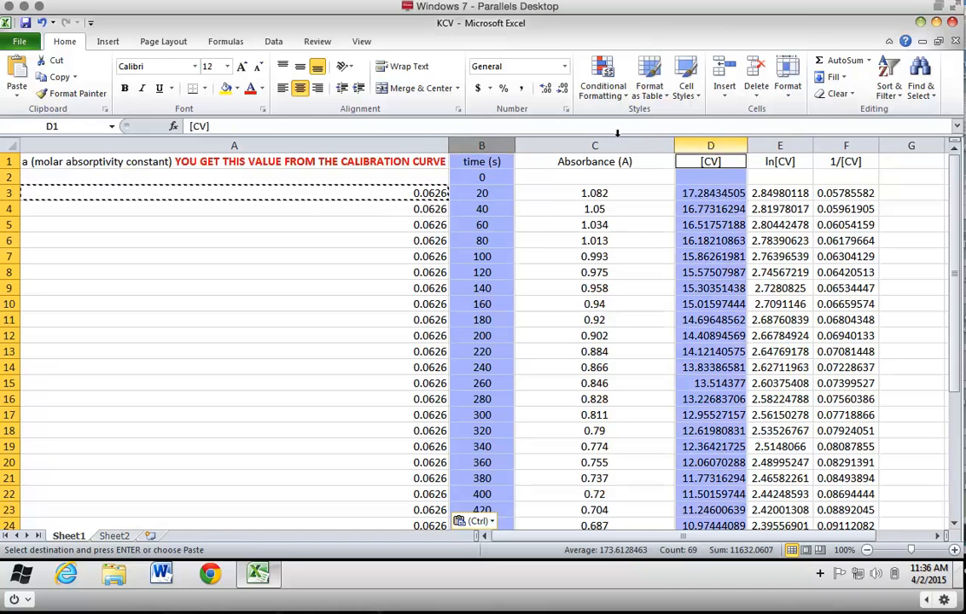
click(492, 146)
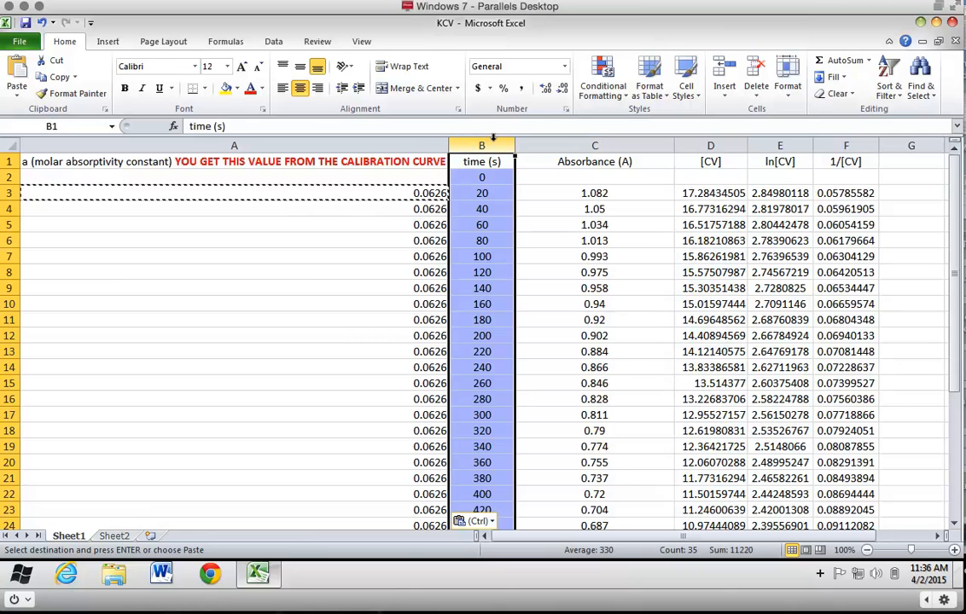
ctrl+click(722, 145)
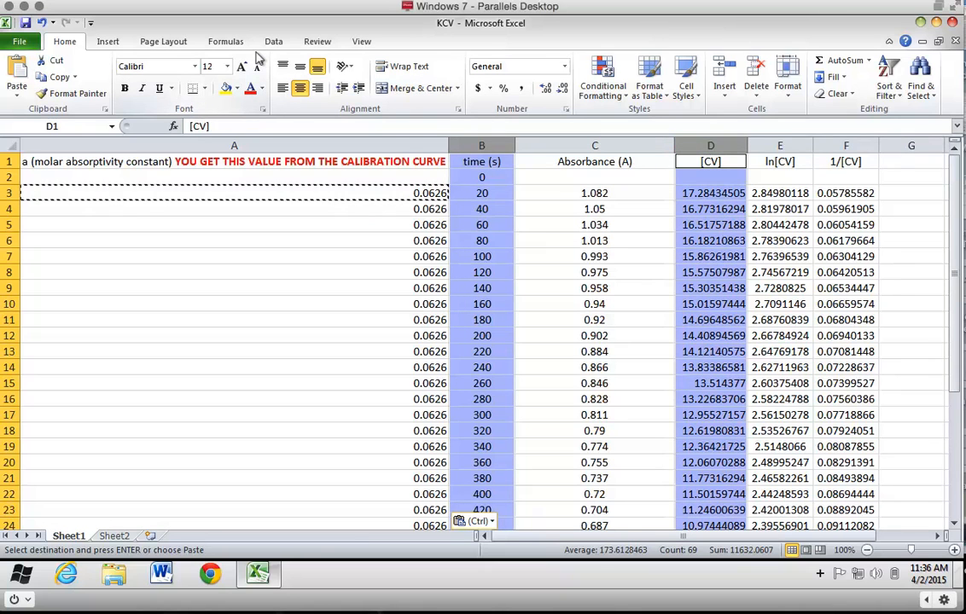
click(109, 42)
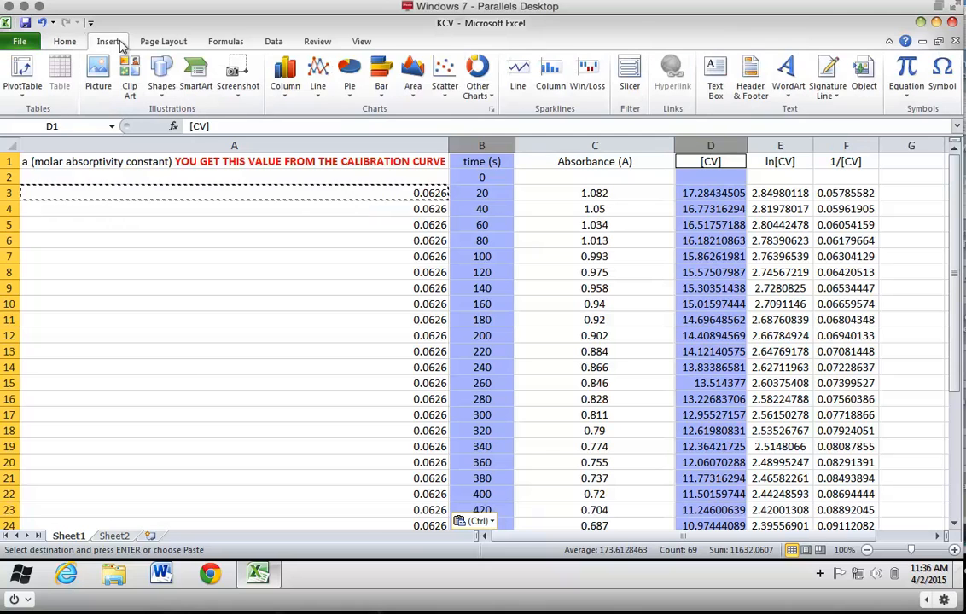
click(445, 85)
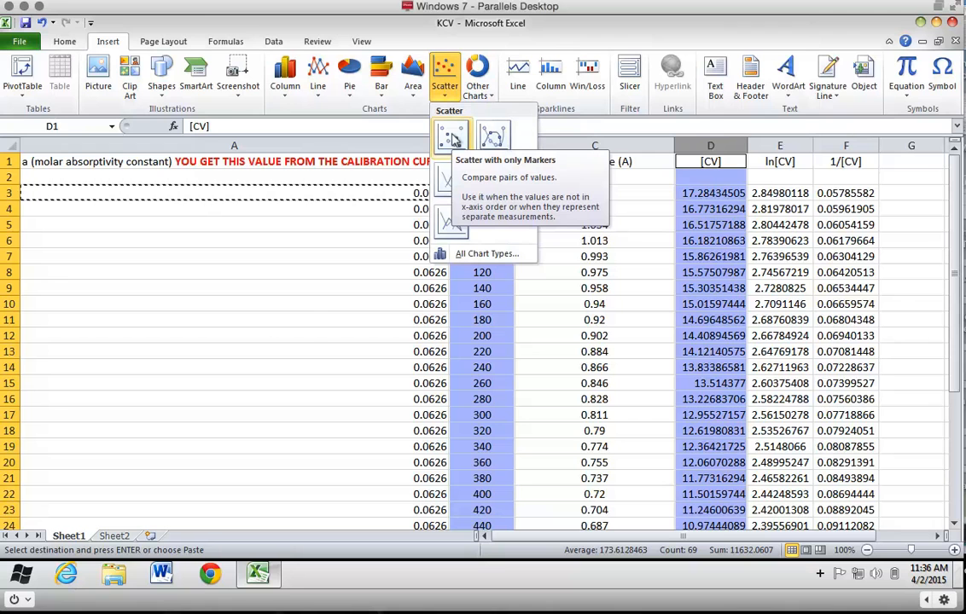
click(452, 137)
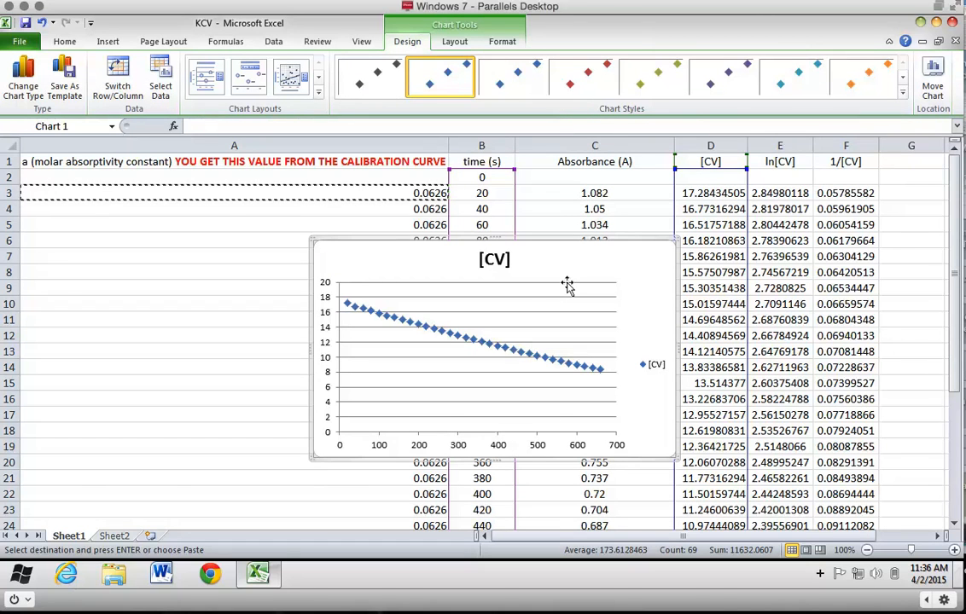
- Apply the chart layout with a title, both axis titles and a legend, and set the vertical axis title to "cv"
click(212, 92)
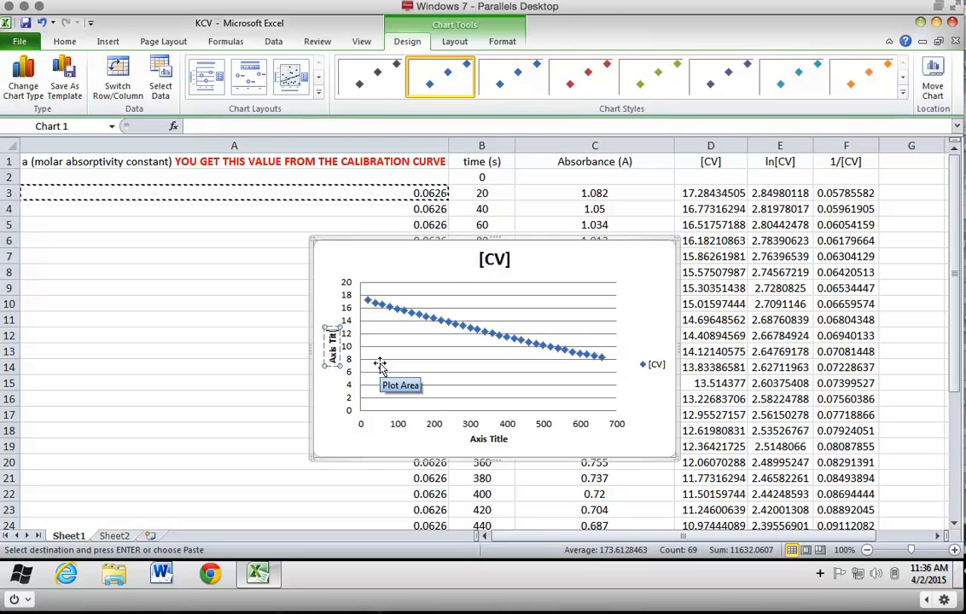
key(BackSpace)
key(BackSpace)
key(BackSpace)
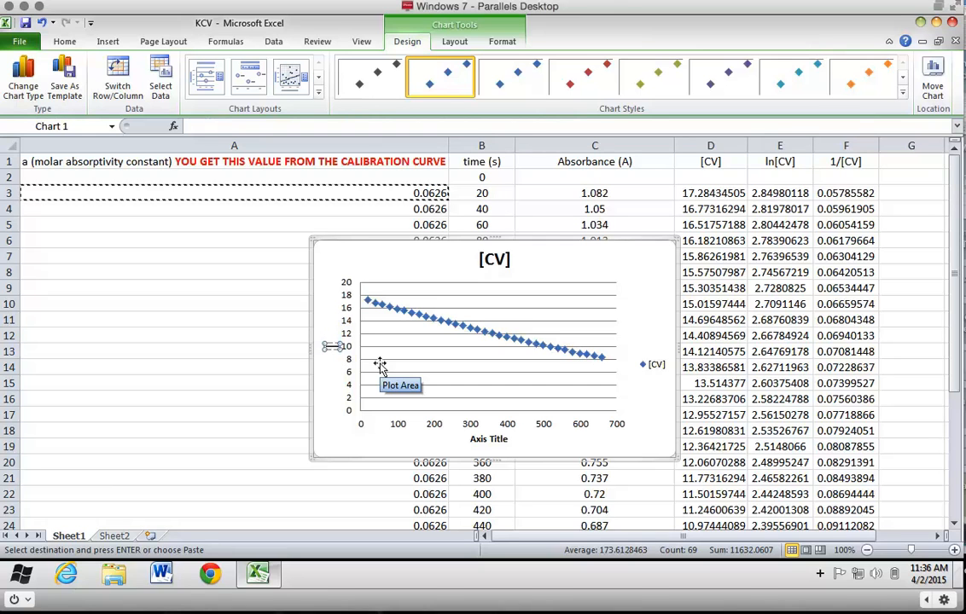
text(cv)
- Replace the placeholder title of the chart's horizontal axis with "time (s)"
click(504, 438)
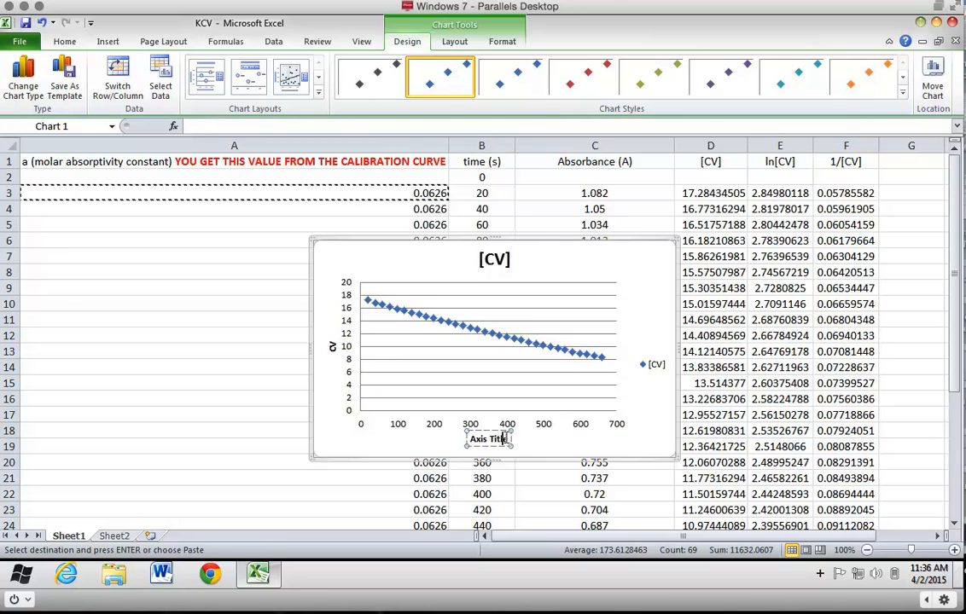
key(BackSpace)
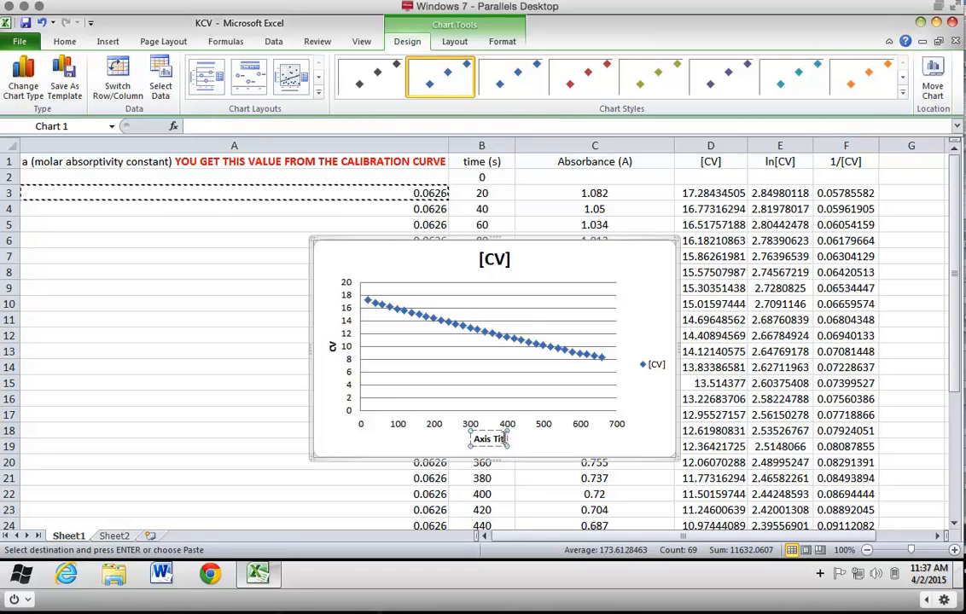
key(BackSpace)
key(BackSpace)
key(BackSpace)
key(BackSpace)
key(BackSpace)
key(BackSpace)
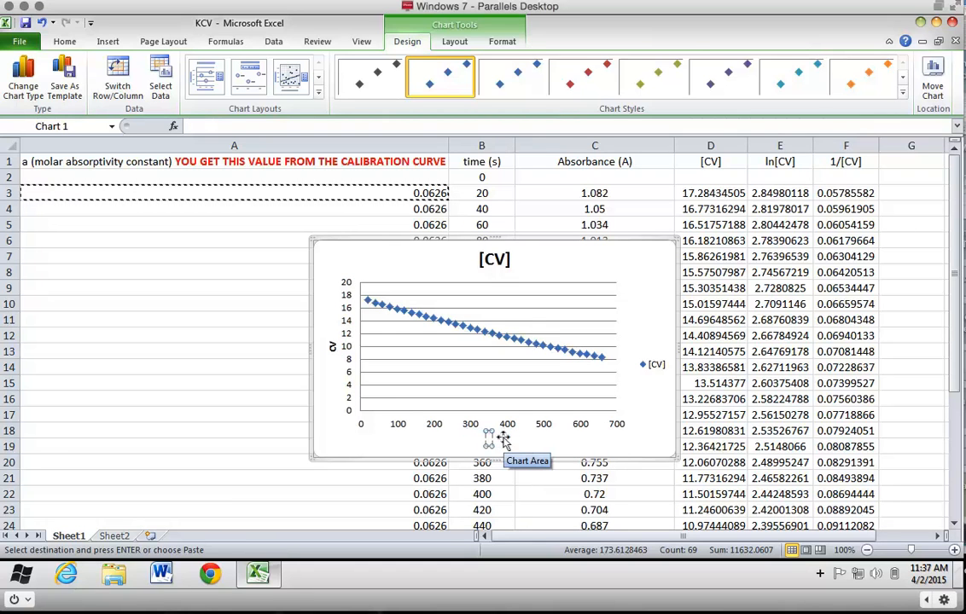
text(time (s))
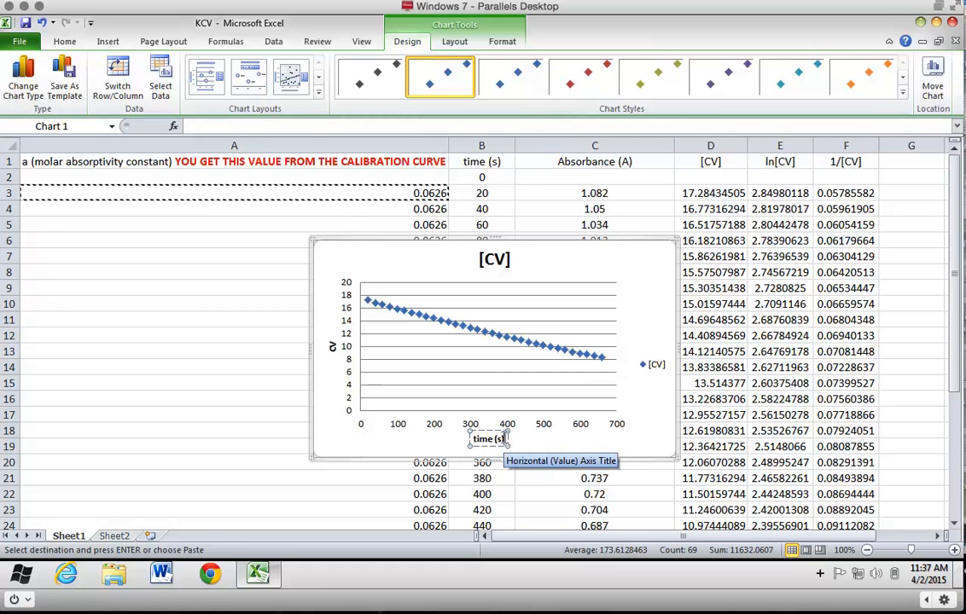
click(635, 262)
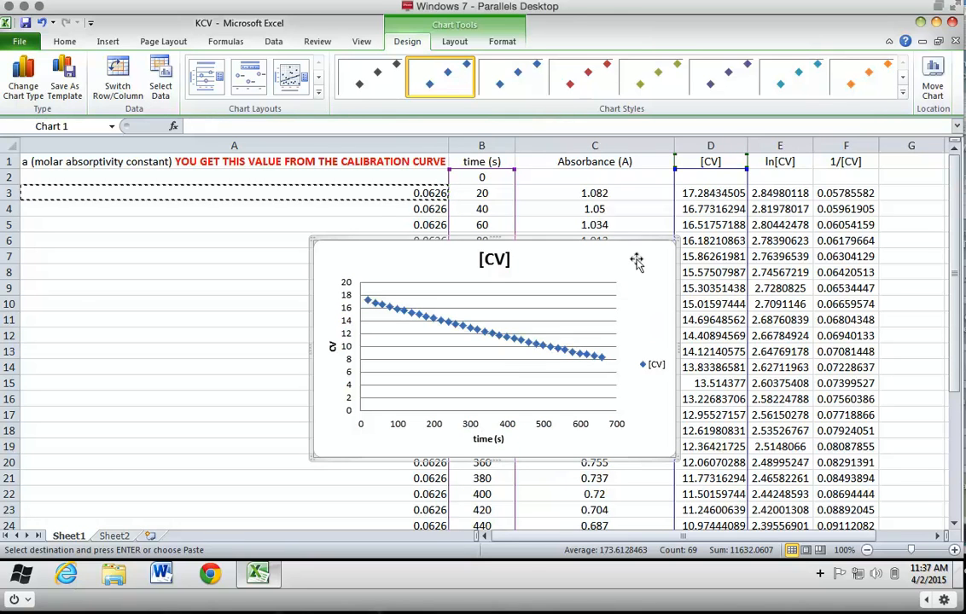